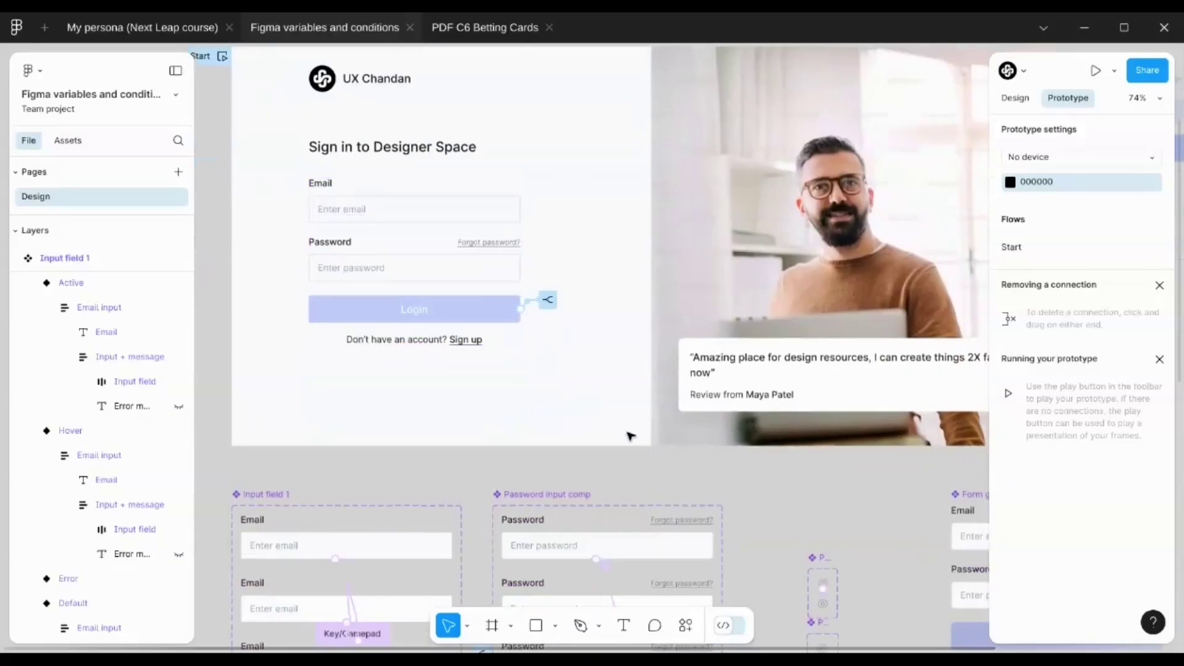
Inspect the sign-in form by selecting the Email label and form group, then clear the selection
scroll(404, 312, "up", 5)
scroll(409, 249, "up", 1)
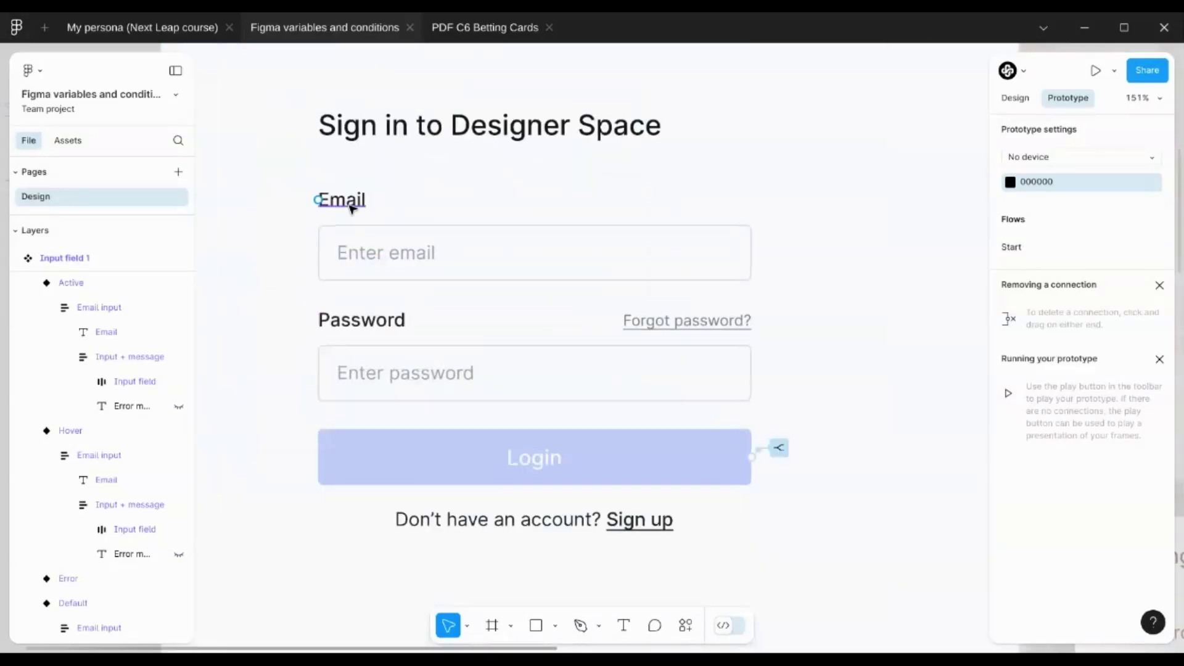
left_click(322, 200)
scroll(442, 290, "down", 3)
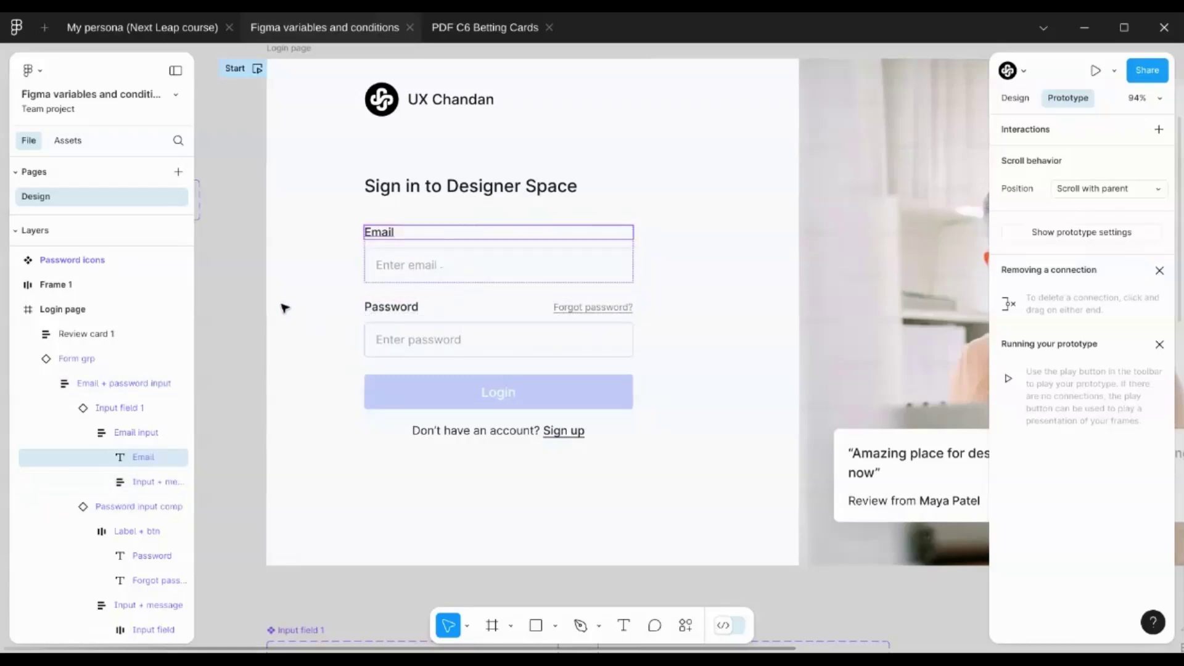
left_click(426, 276)
scroll(426, 276, "up", 2)
scroll(510, 410, "down", 2)
left_click(291, 260)
scroll(305, 209, "right", 2)
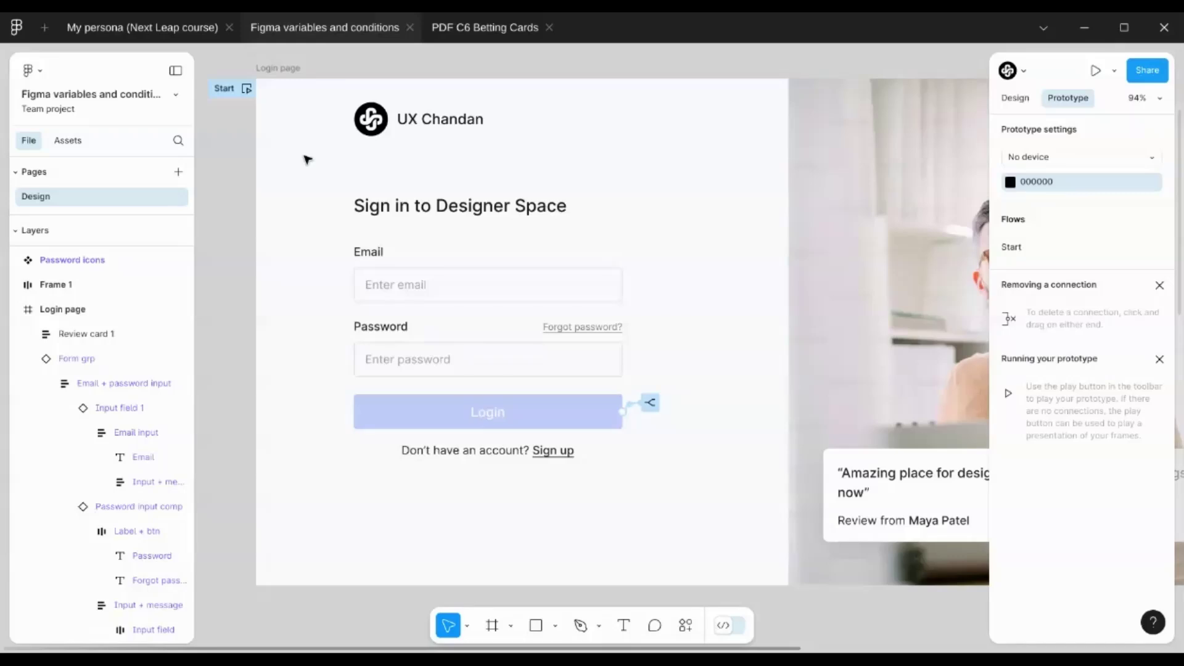
scroll(458, 58, "right", 2)
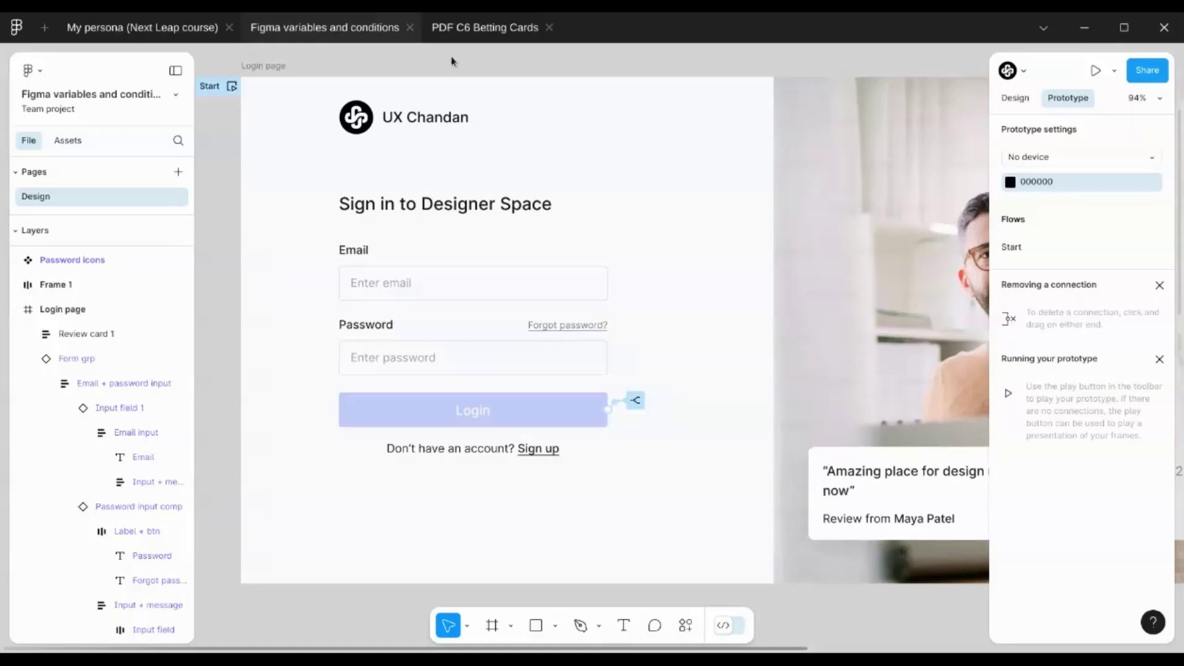
Drill into the Email input's Input field 1 variants and show its Key M if/else interaction
left_click(501, 405)
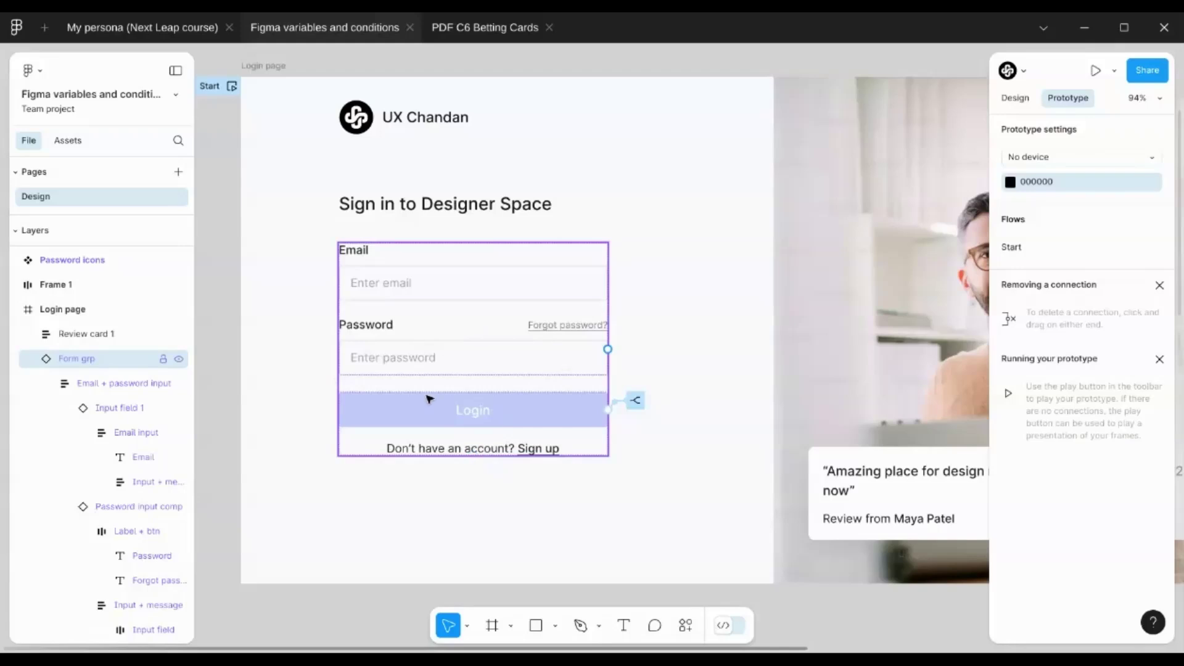
double_click(479, 285)
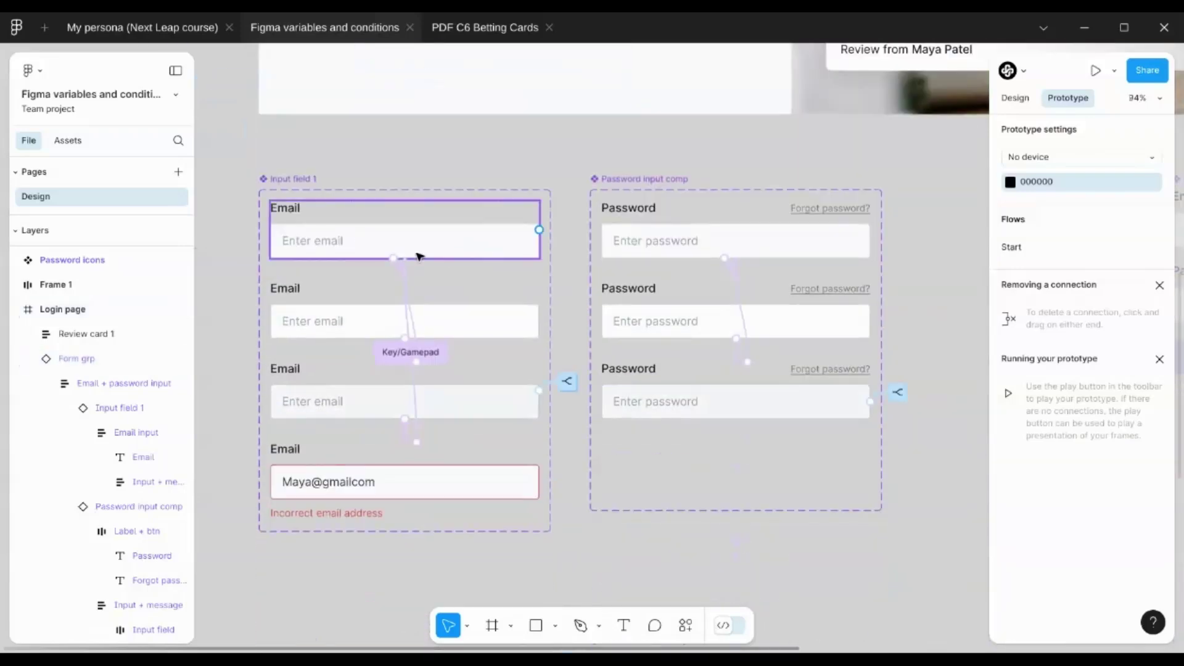
scroll(376, 166, "up", 3)
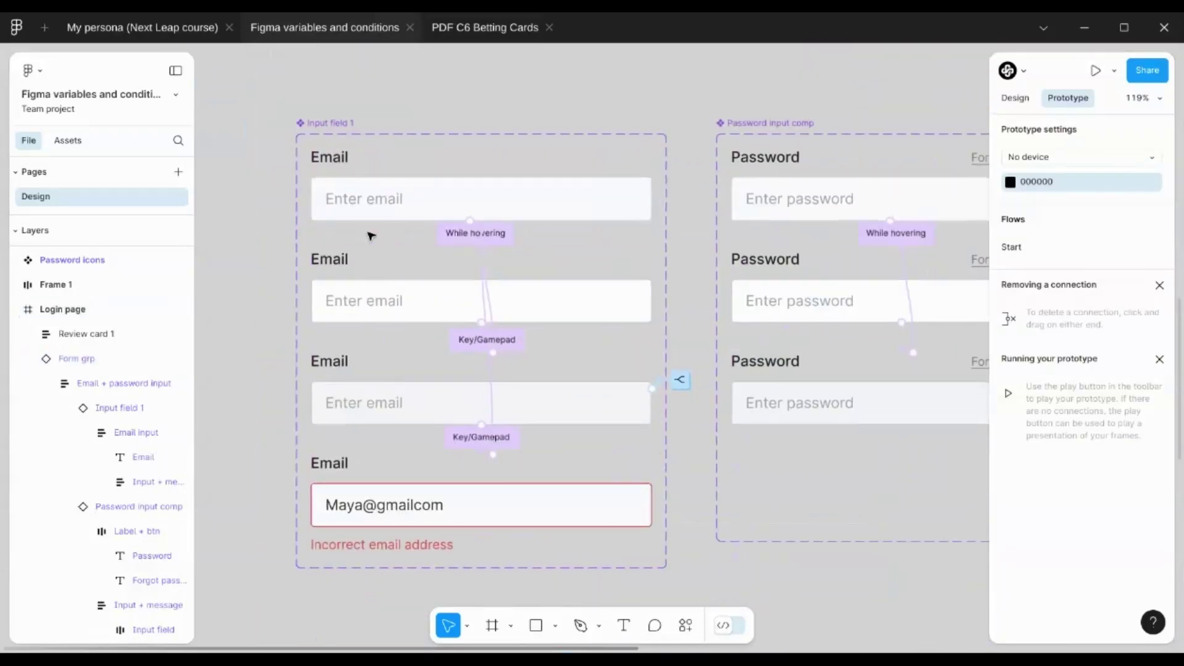
scroll(386, 238, "down", 2)
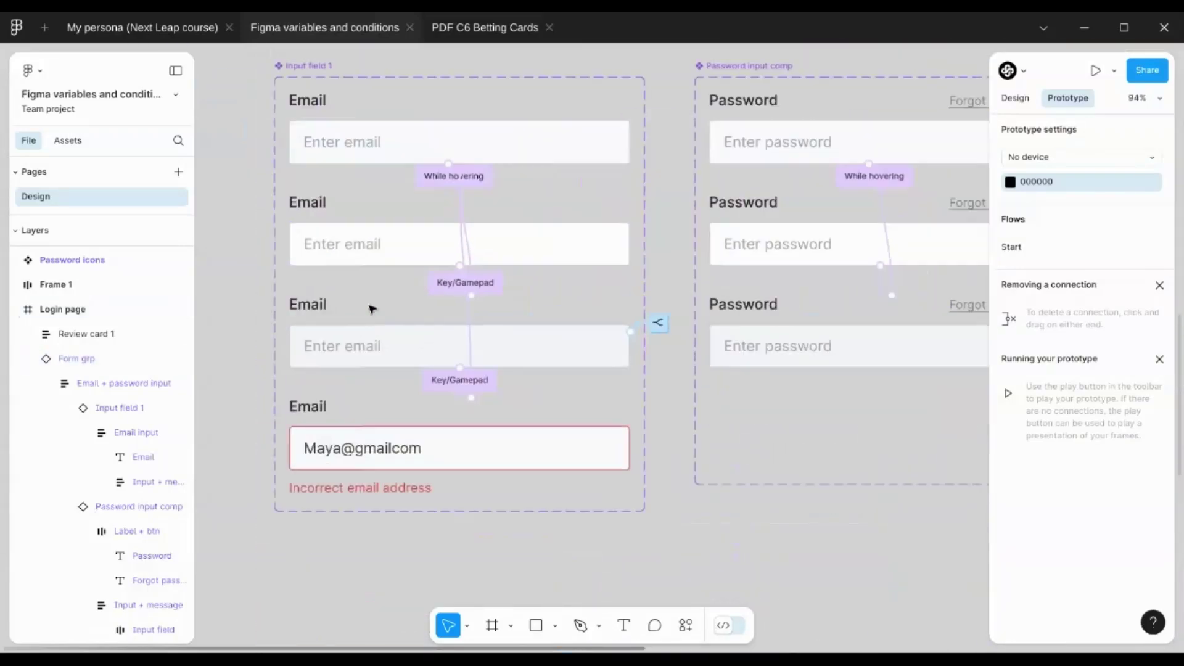
left_click(411, 353)
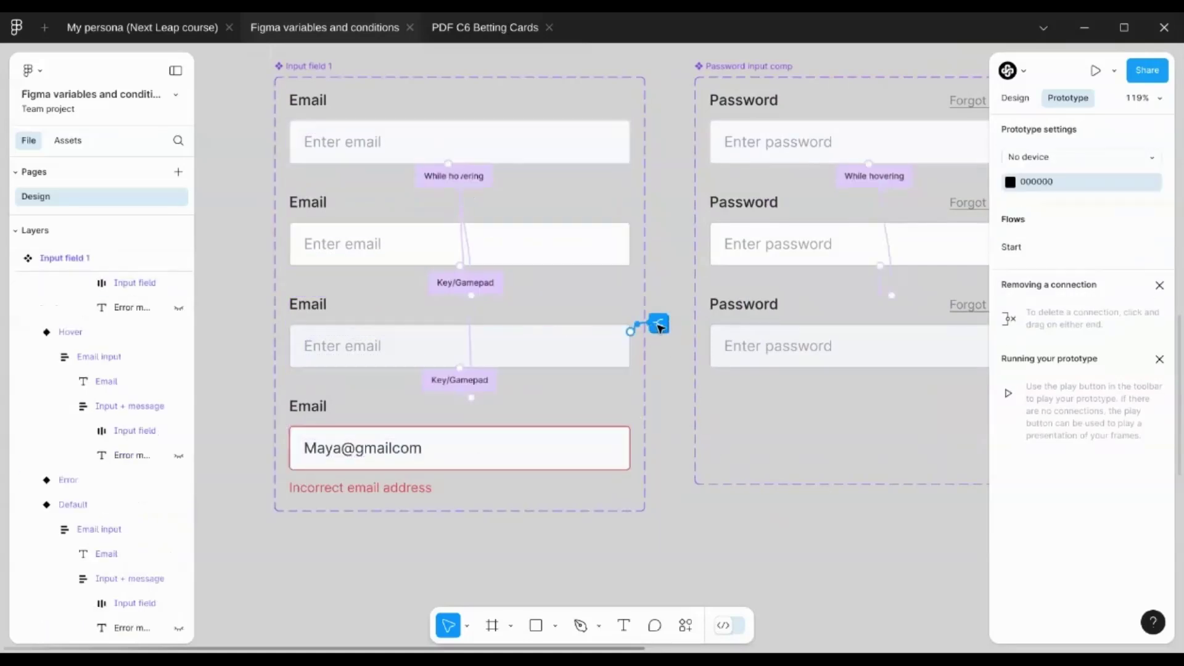
left_click(658, 325)
scroll(673, 267, "down", 3)
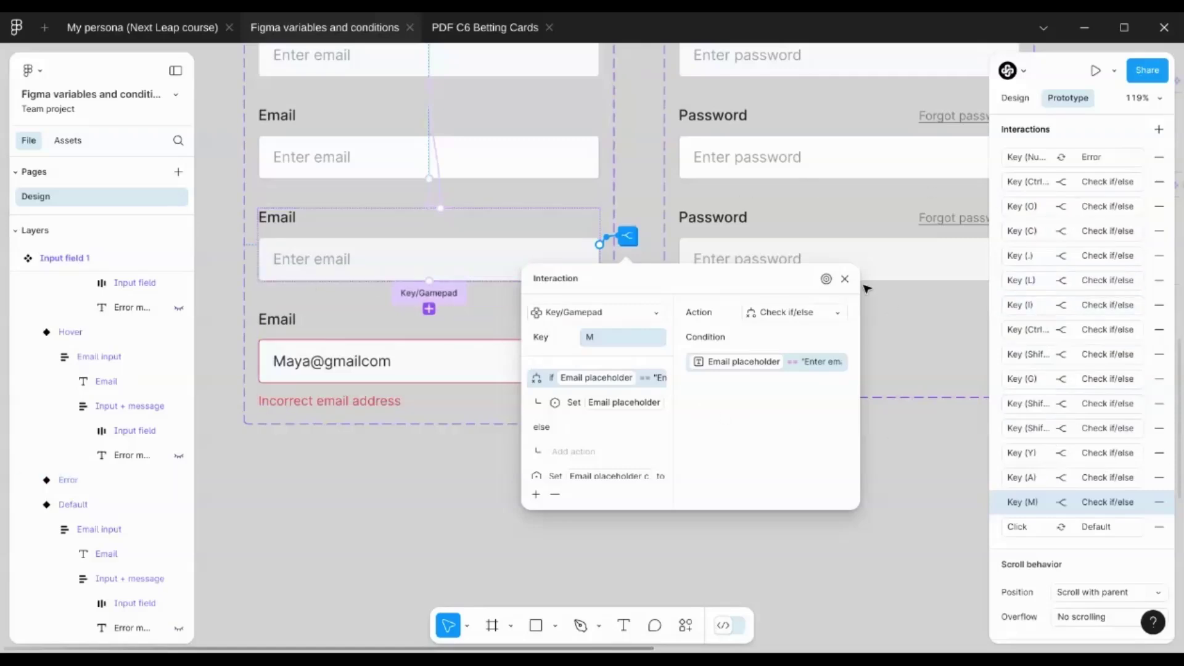
Close the email interaction, then review and close the password field's if/else interaction
left_click(846, 279)
scroll(688, 294, "down", 3)
left_click(687, 279)
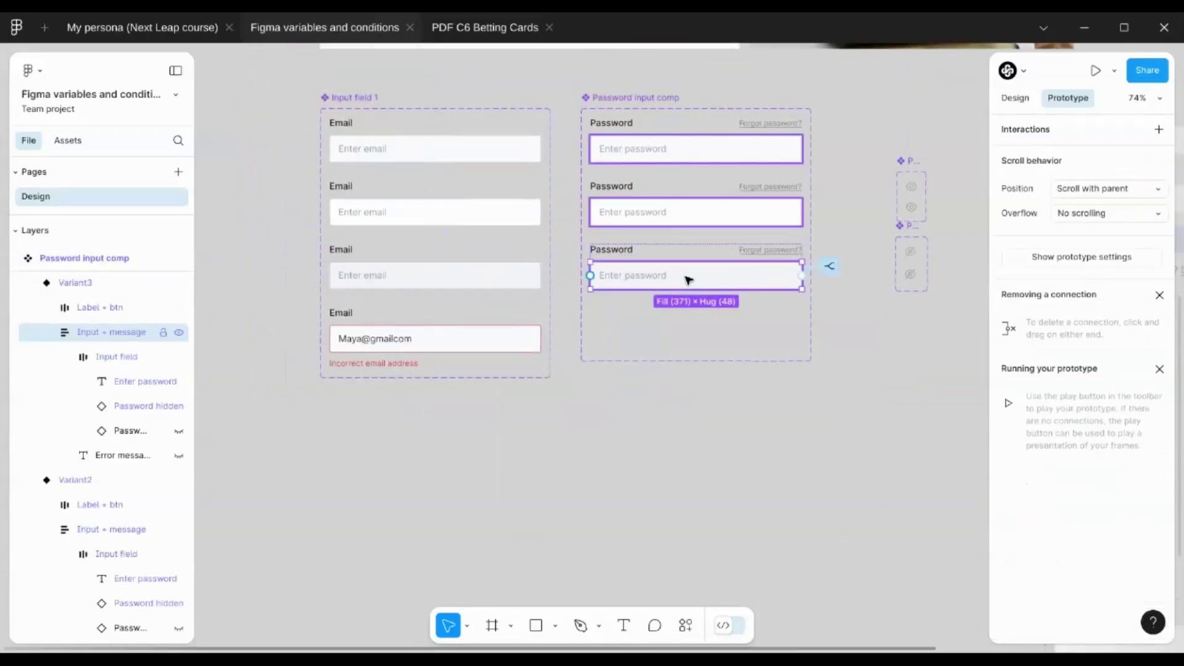
left_click(830, 265)
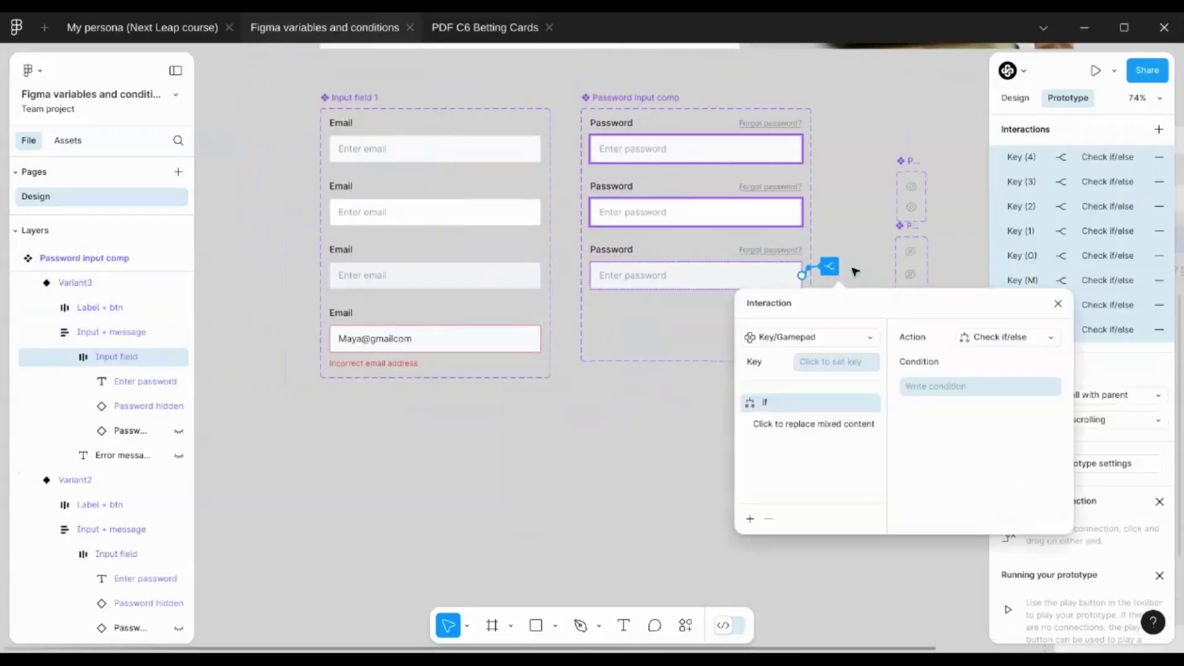
left_click(1058, 302)
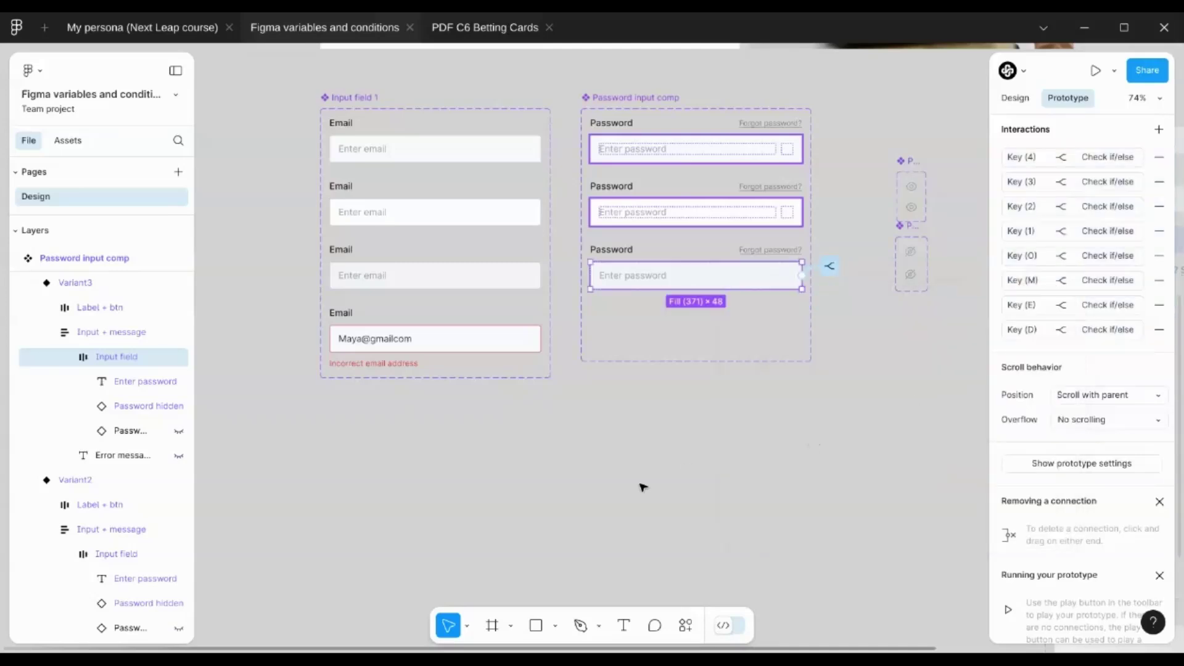
Deselect everything and zoom out to 58% to show the full Login page frame
left_click(642, 489)
scroll(660, 469, "up", 3)
scroll(450, 460, "down", 3)
scroll(828, 191, "up", 5)
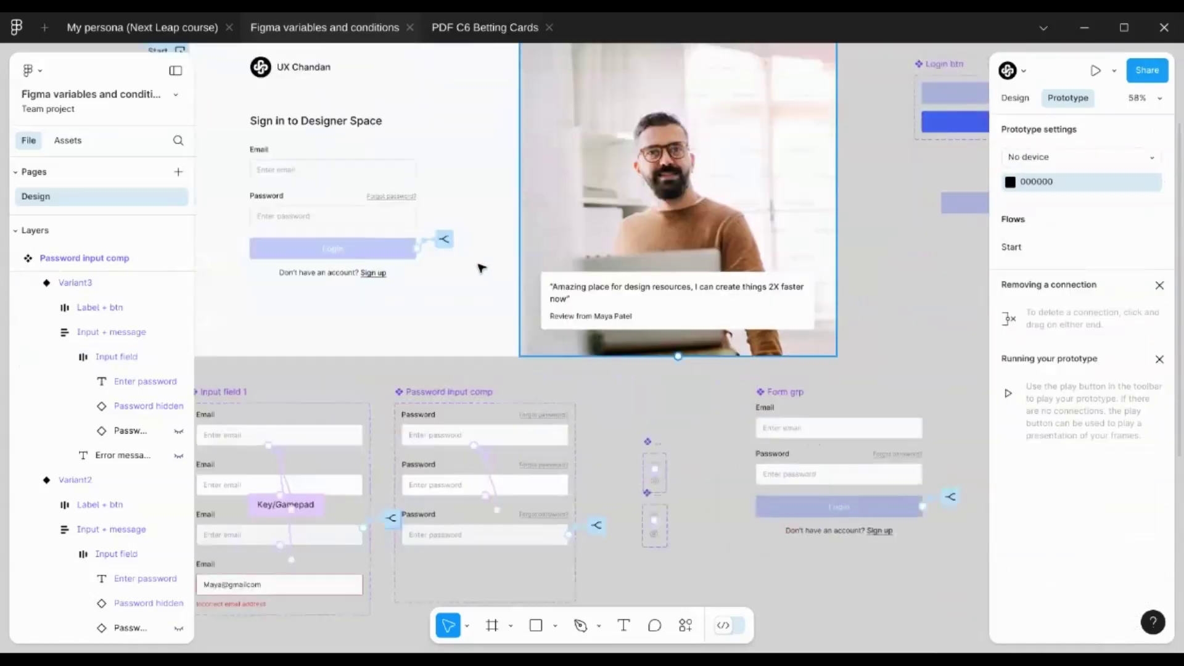
scroll(905, 187, "up", 10)
scroll(509, 195, "left", 10)
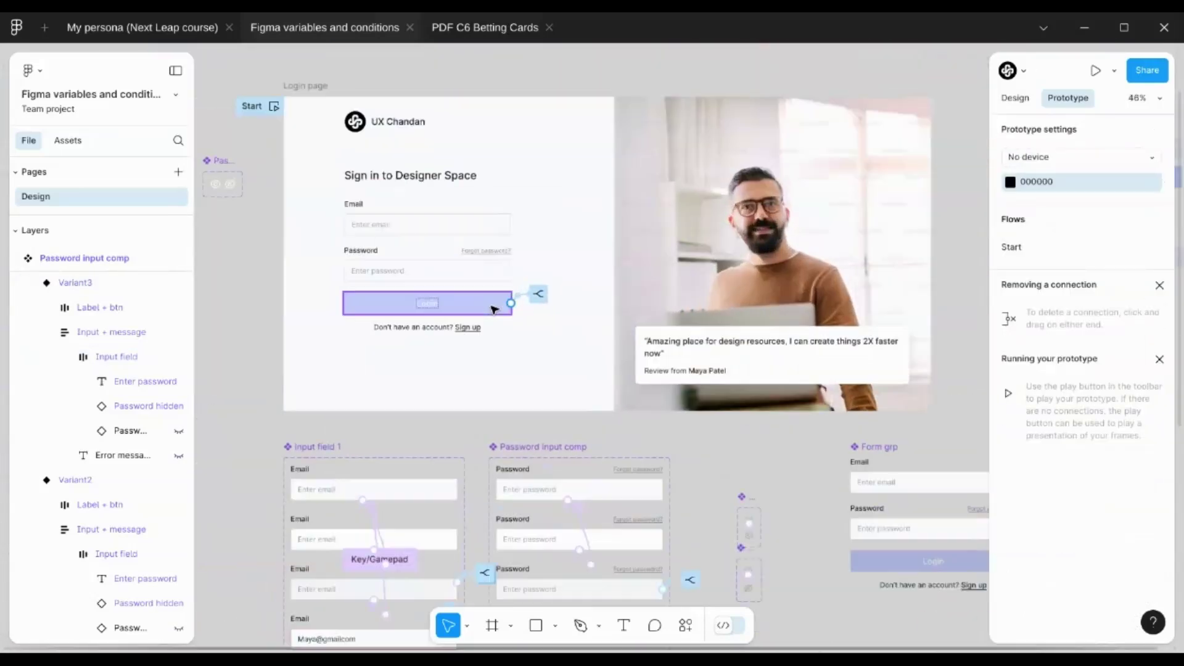
Commit the Login button's Enter-key if/else condition on the email and password placeholders, then zoom in on the frame
left_click(538, 294)
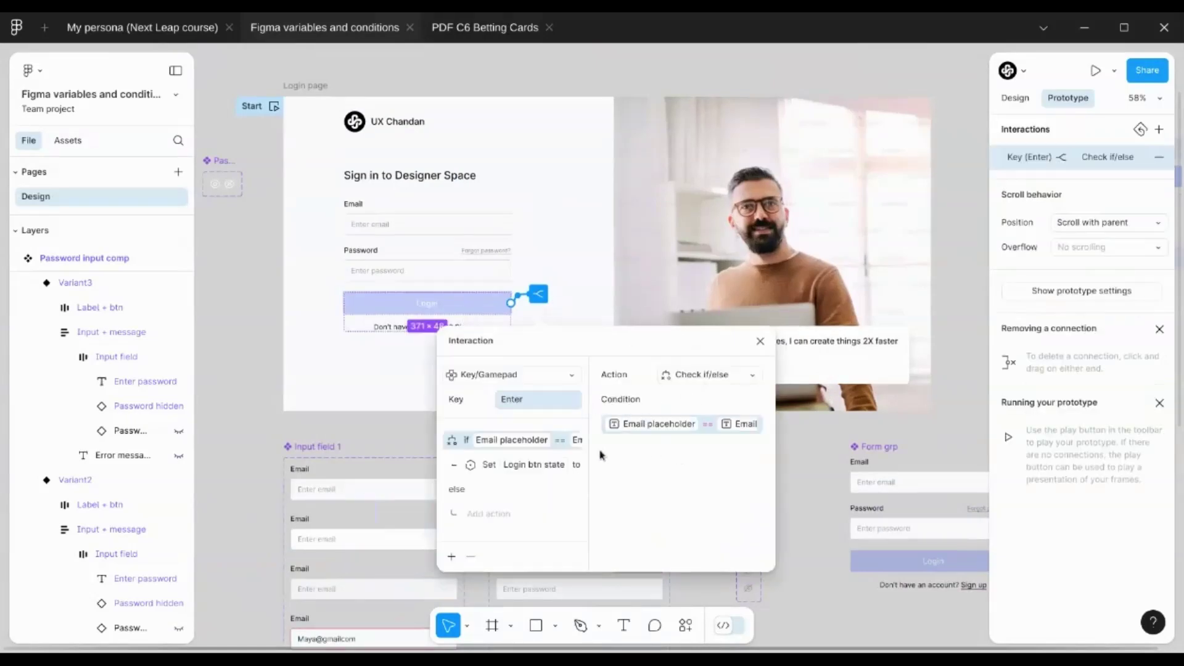
left_click(750, 430)
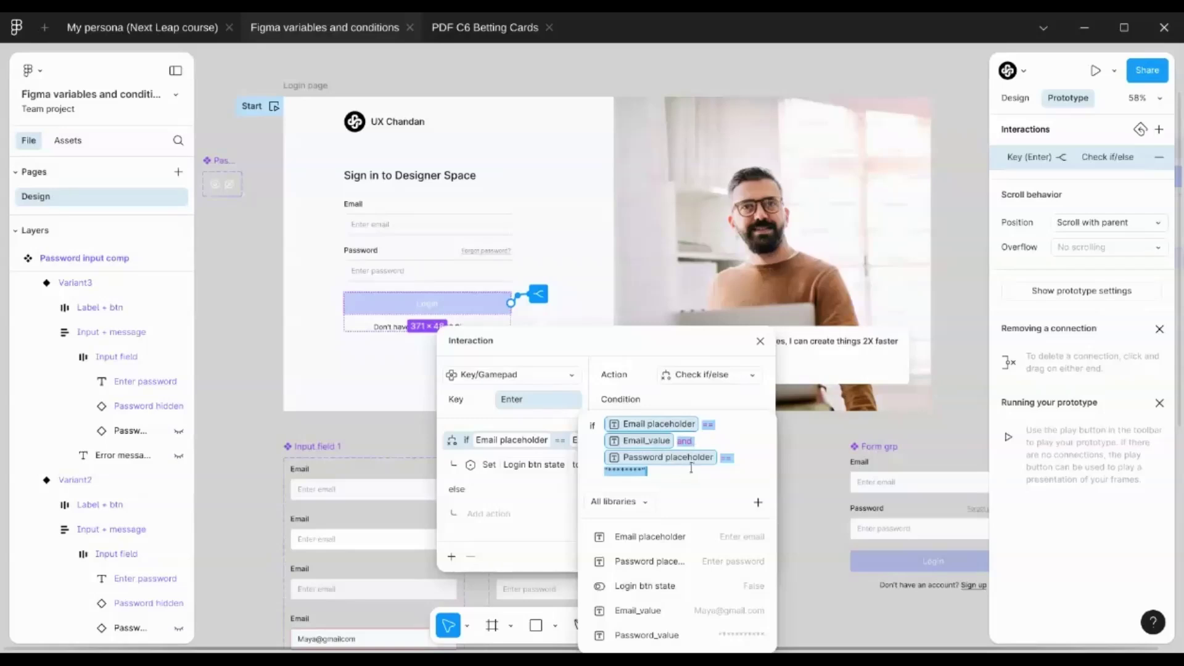
key("Escape")
key("Escape")
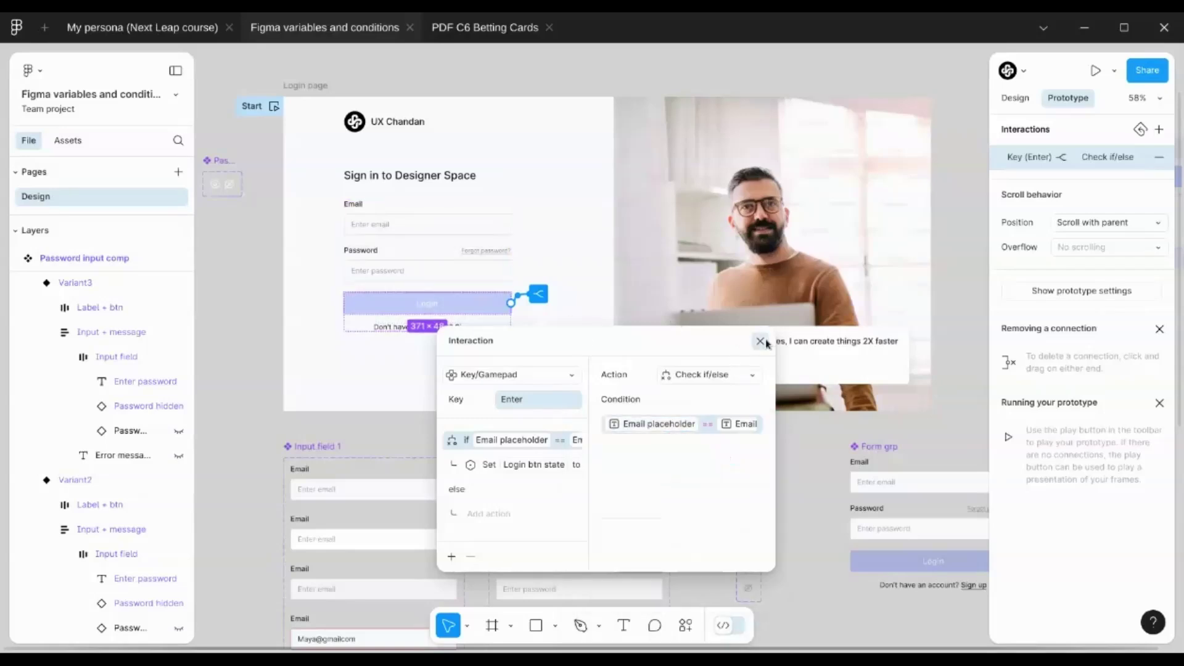
left_click(761, 341)
left_click(267, 259)
scroll(268, 259, "up", 3)
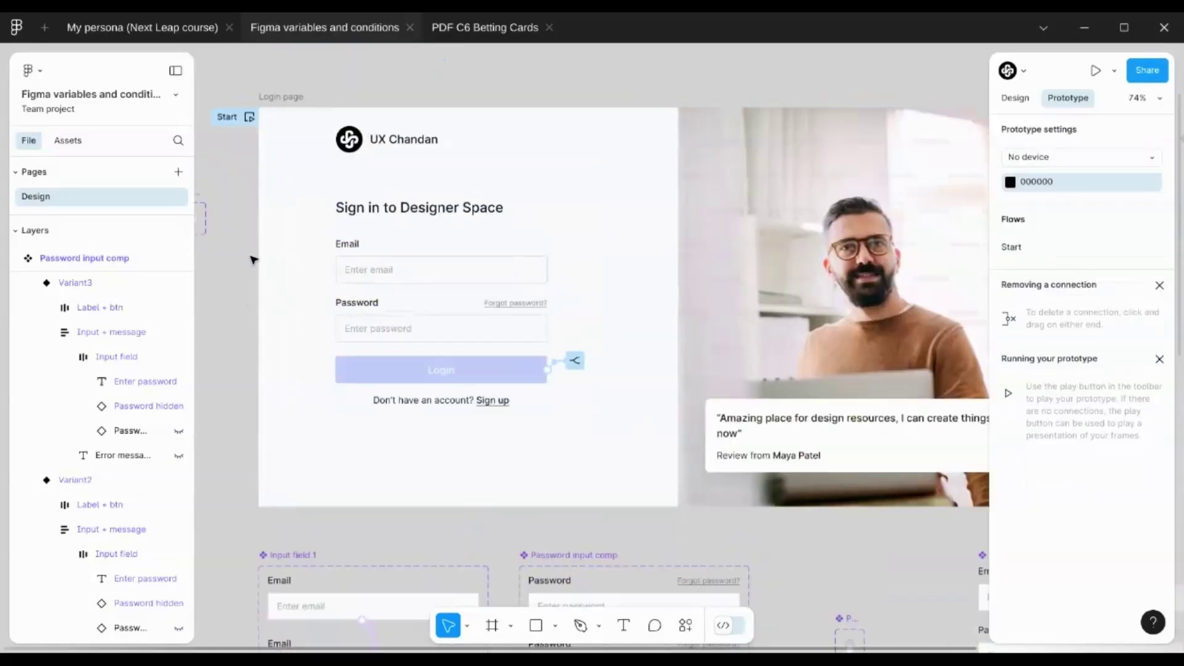
scroll(259, 266, "up", 3)
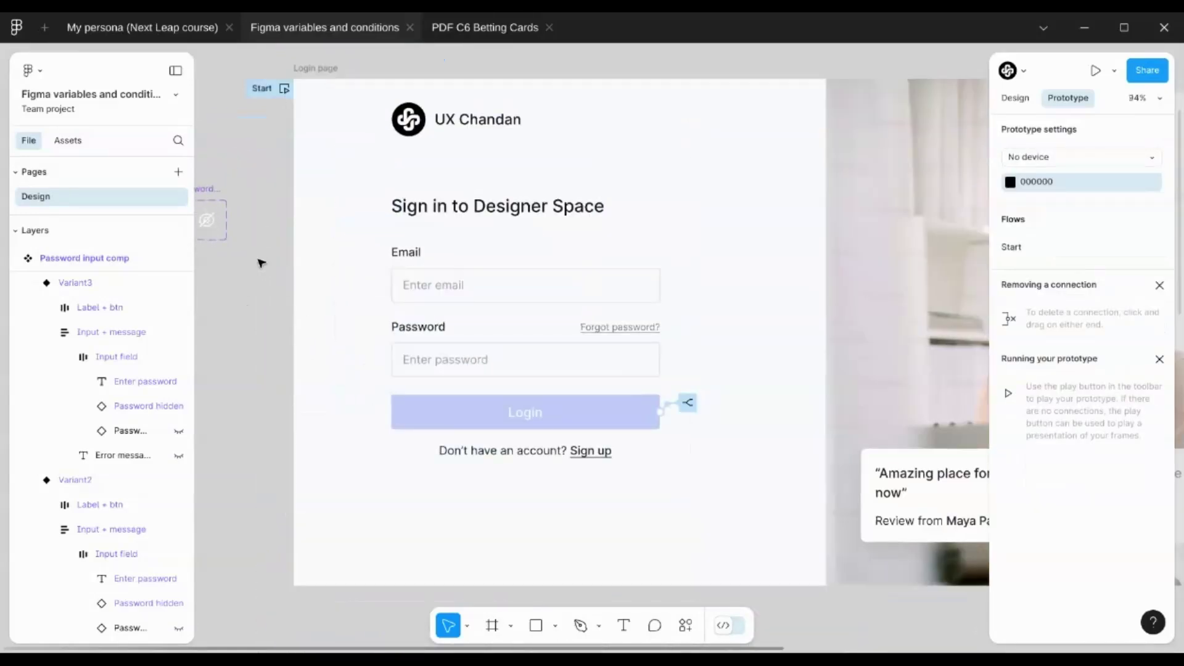
left_click(1016, 98)
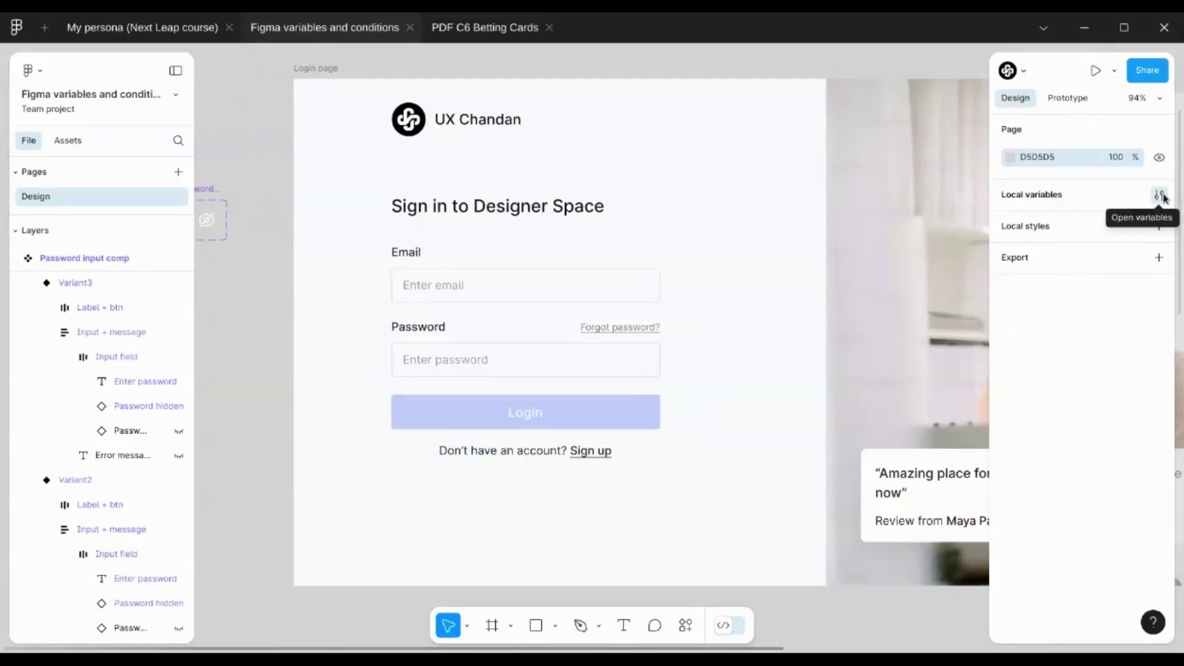
left_click(1162, 196)
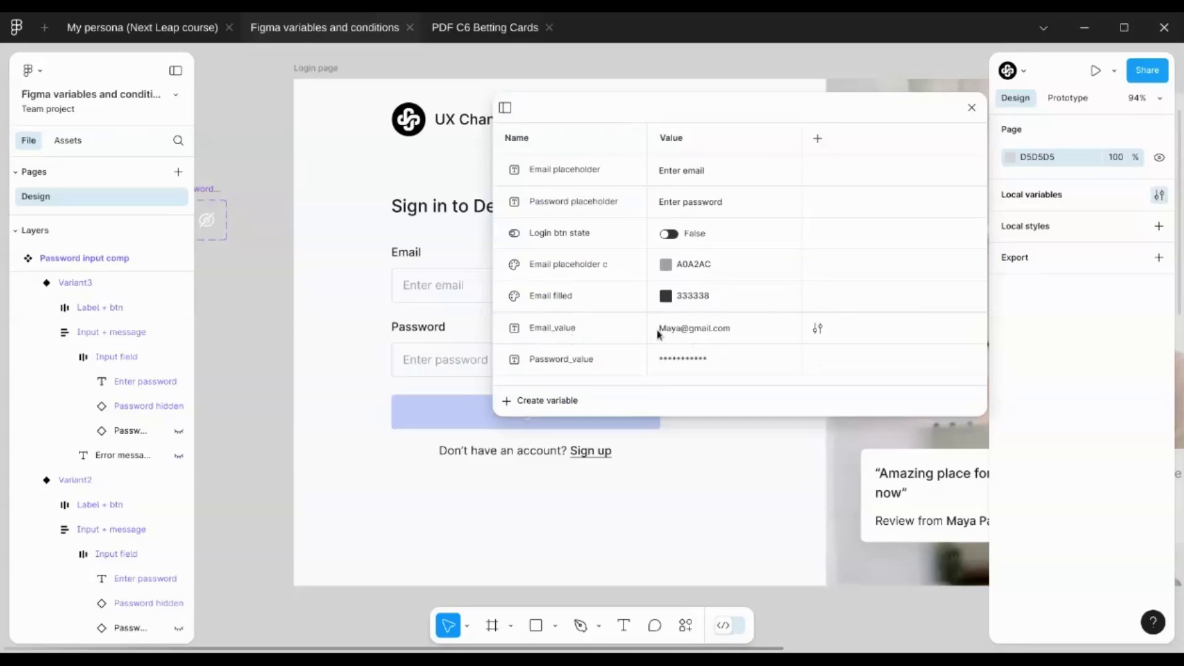
left_click(971, 108)
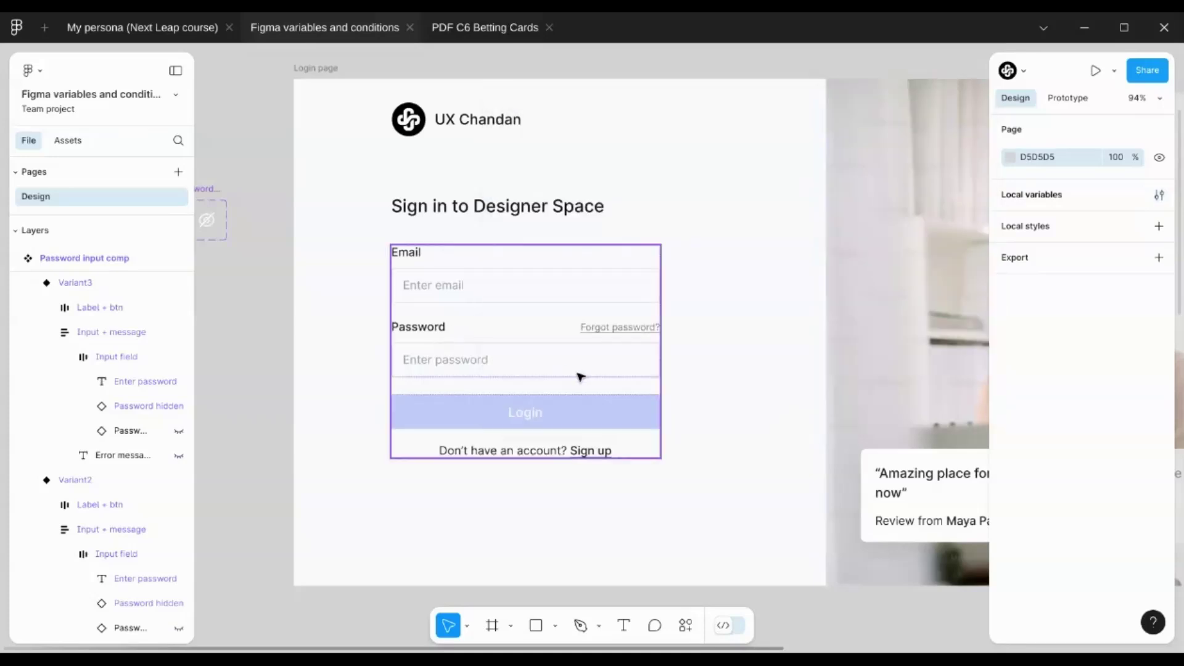
scroll(610, 411, "down", 2)
left_click(563, 401, "ctrl")
scroll(269, 452, "down", 3)
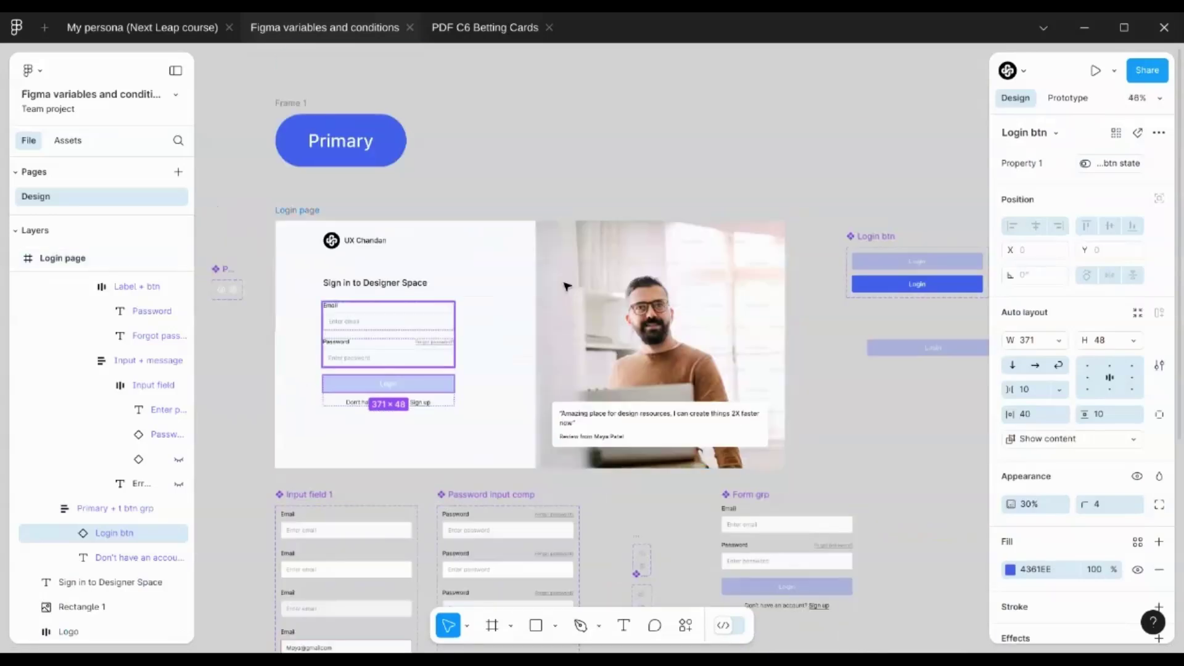
left_click(820, 175)
scroll(491, 227, "up", 2)
scroll(703, 217, "left", 1)
scroll(490, 344, "down", 3)
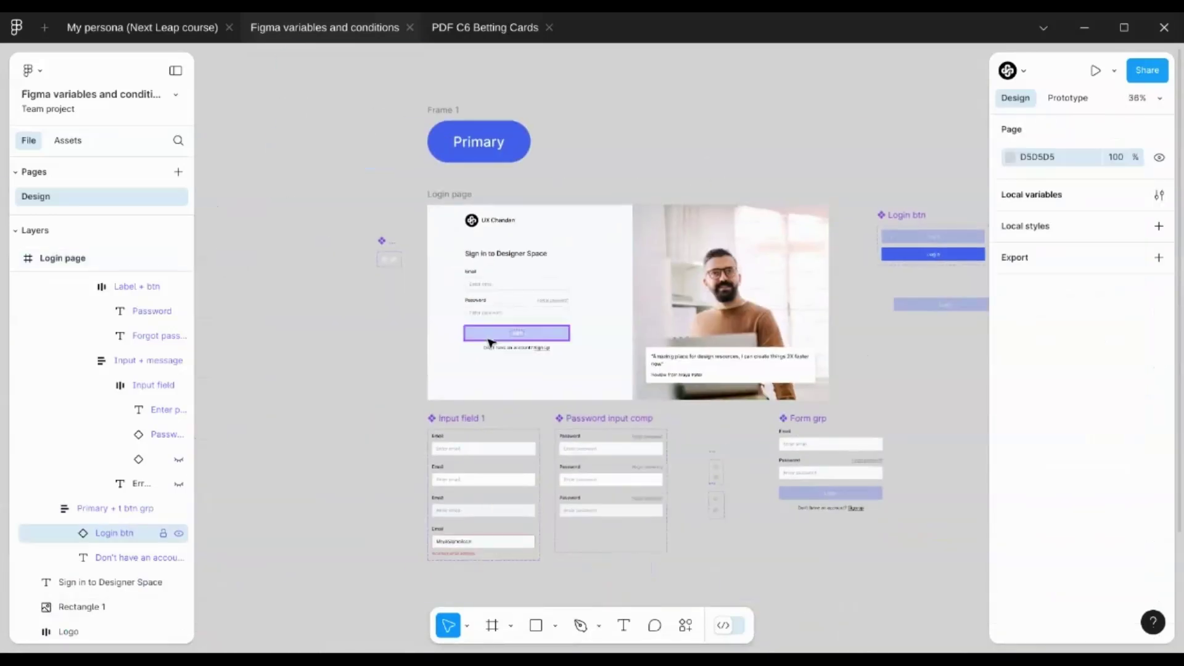
scroll(587, 338, "up", 3)
left_click(588, 338, "ctrl")
left_click(343, 335)
scroll(475, 306, "up", 2)
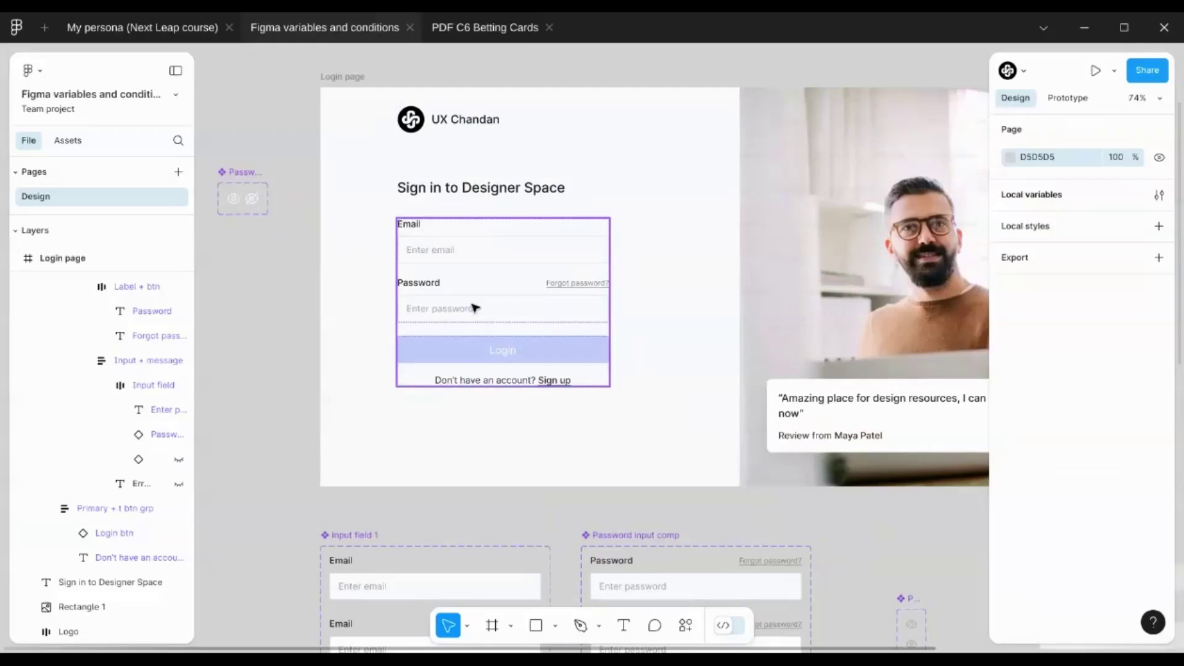
scroll(470, 309, "up", 2)
scroll(431, 275, "down", 3)
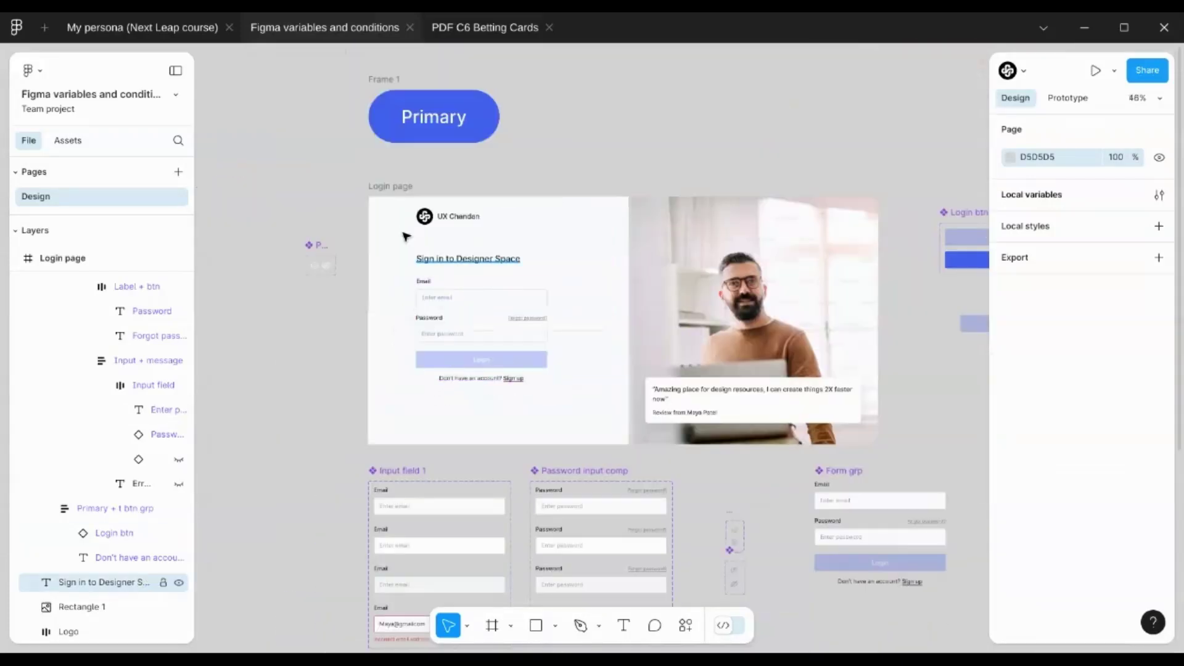
scroll(371, 186, "up", 3)
key("shift+e")
scroll(397, 159, "down", 2)
scroll(397, 158, "right", 1)
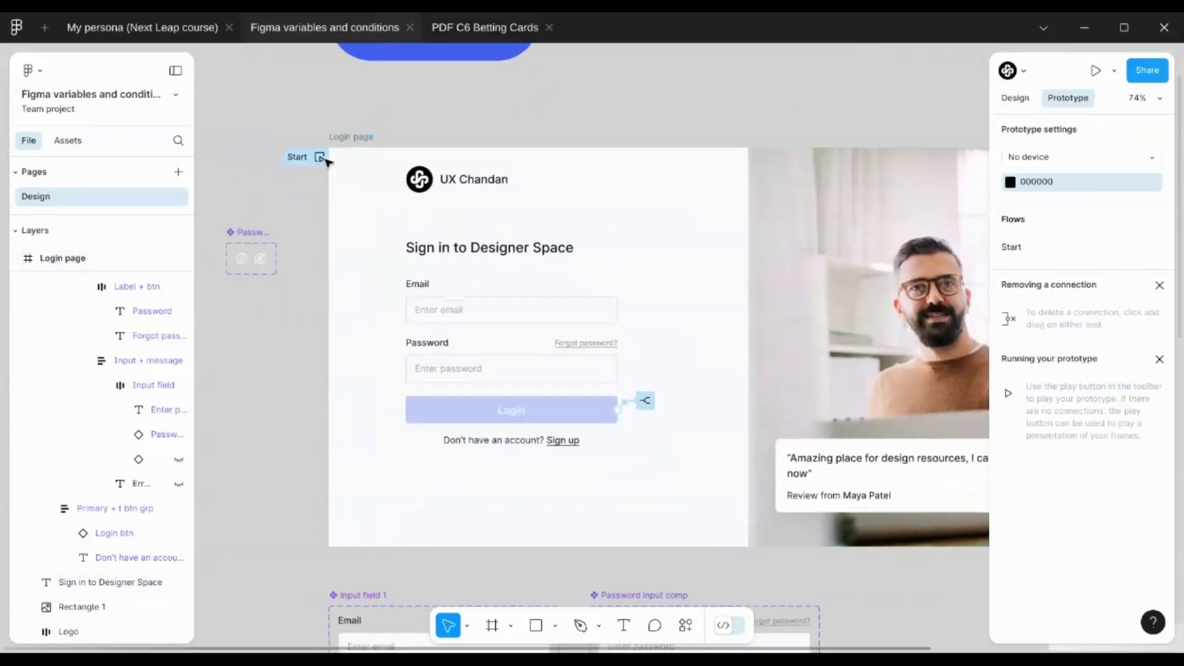
Start the login page prototype preview and enter a full email address and a password
left_click(319, 158)
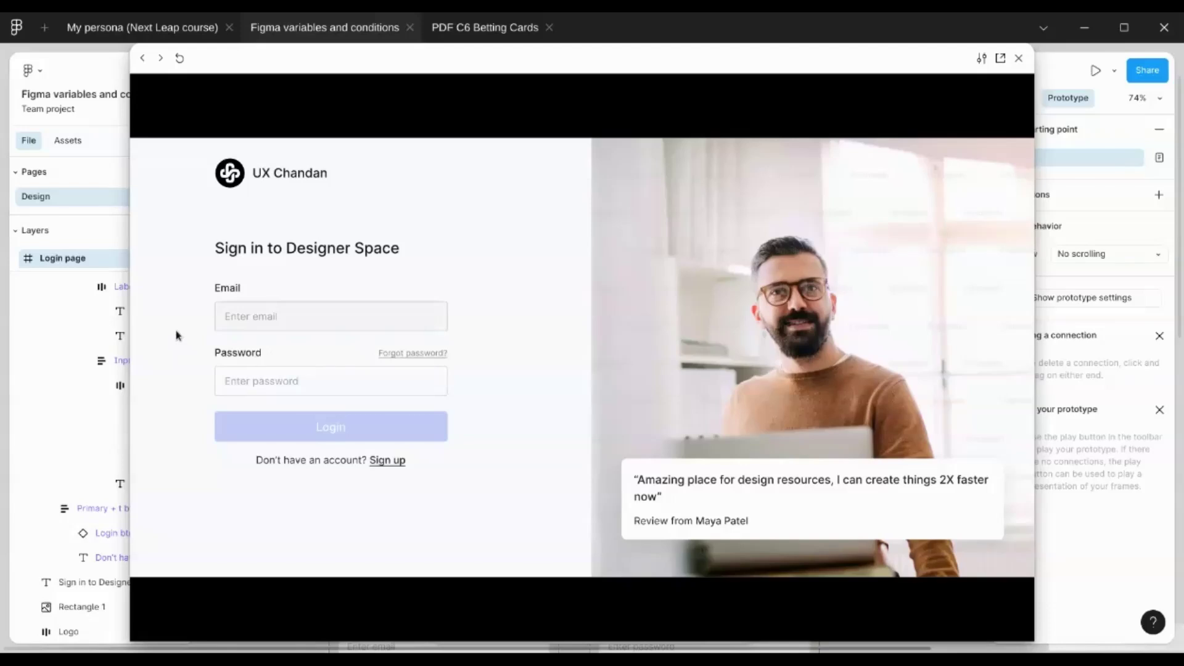
left_click(254, 381)
type("******")
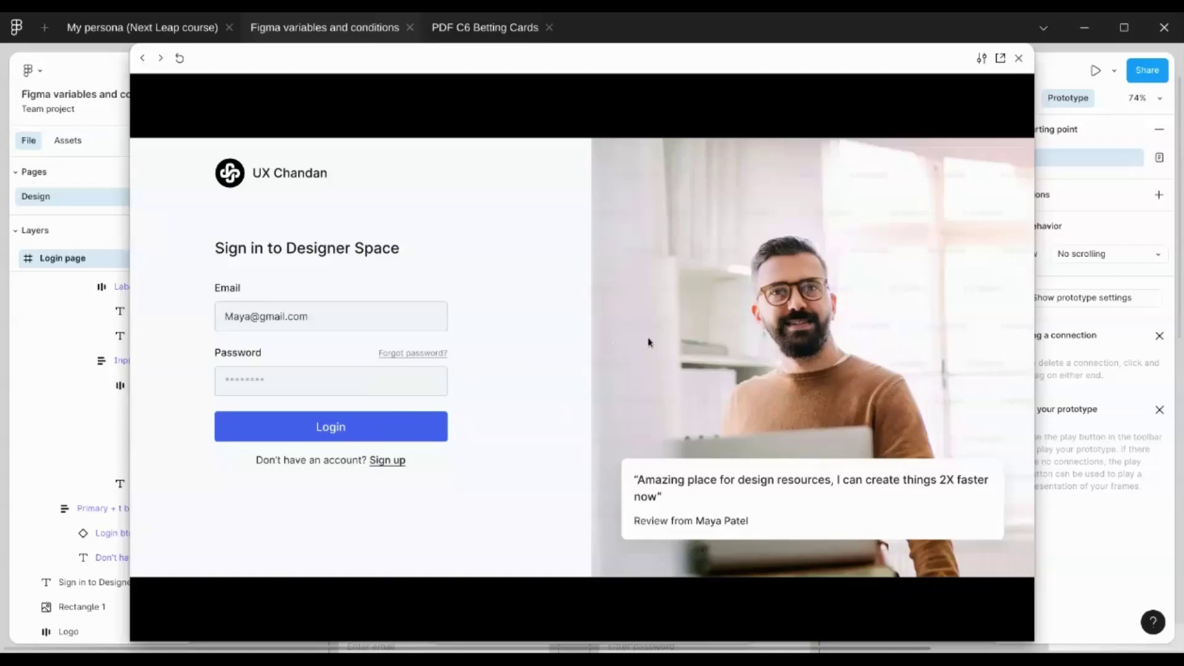
Restart the preview with R and retry using a partial email and a two-character password
key("r")
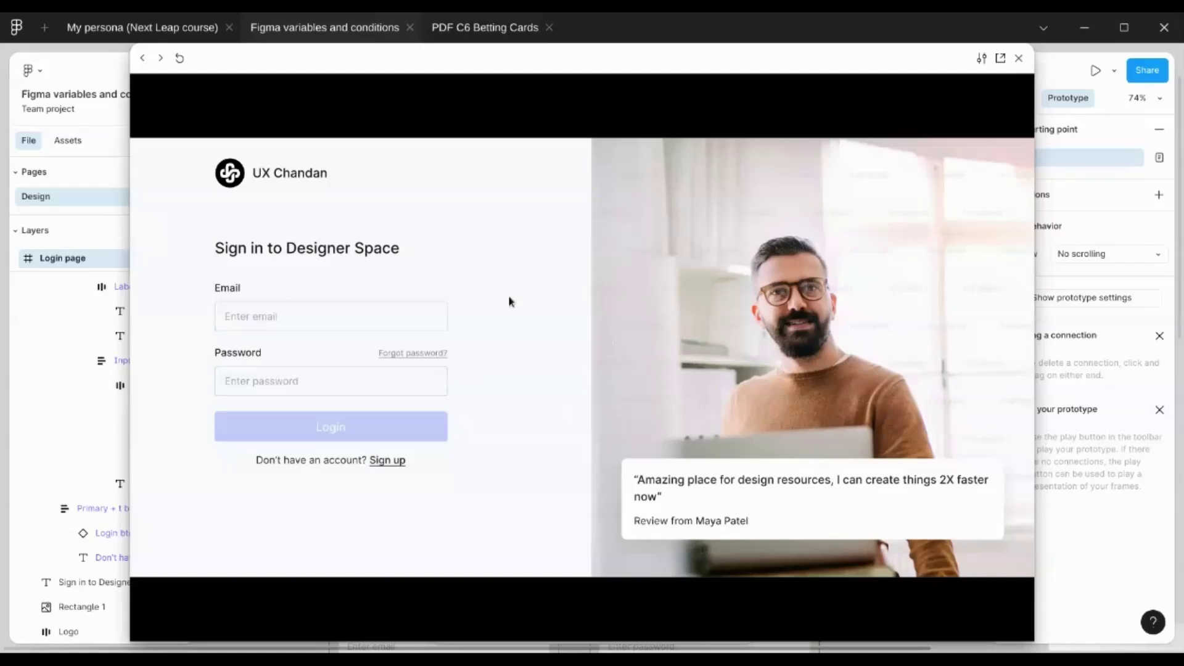
type("May")
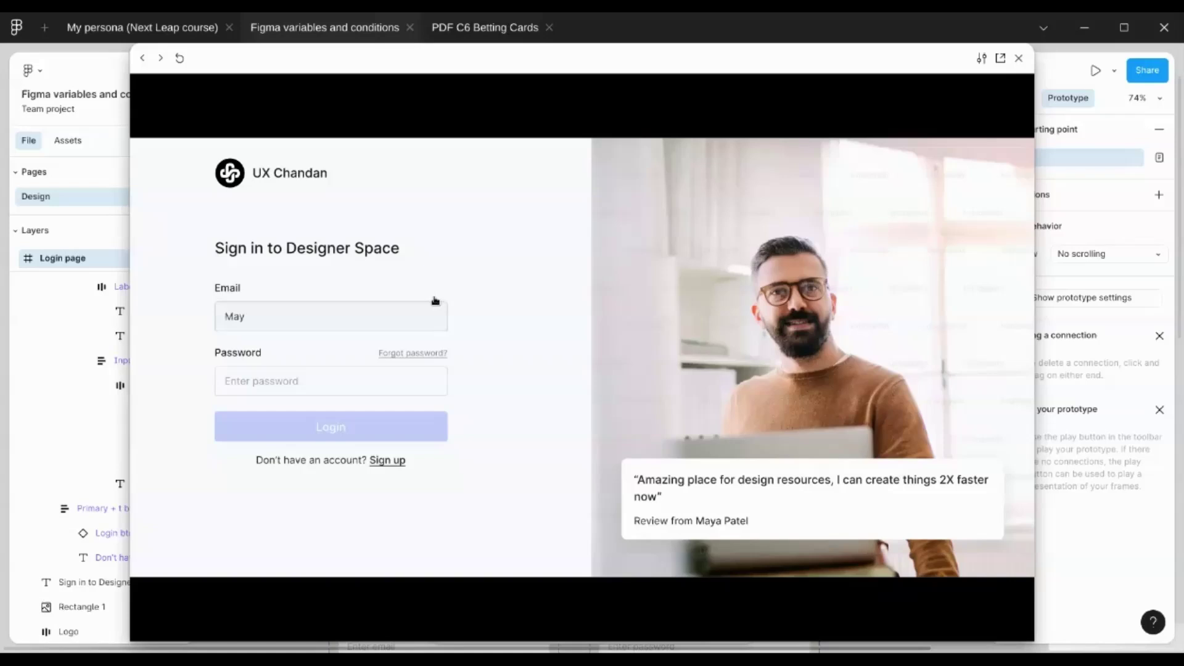
left_click(295, 389)
type("12")
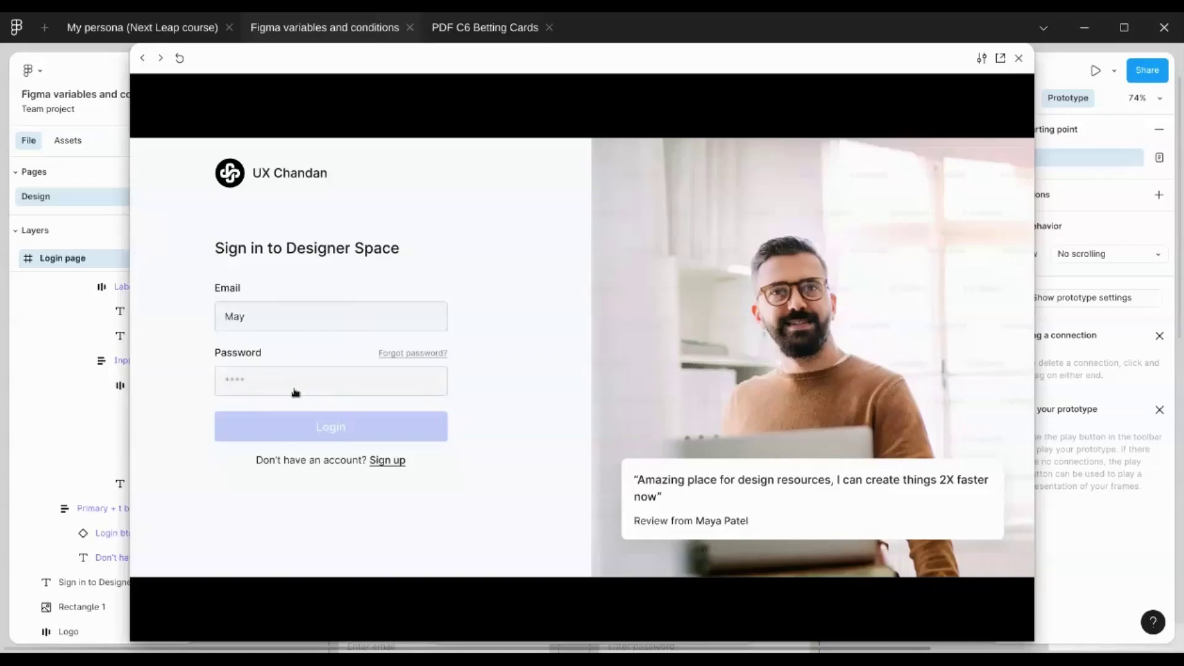